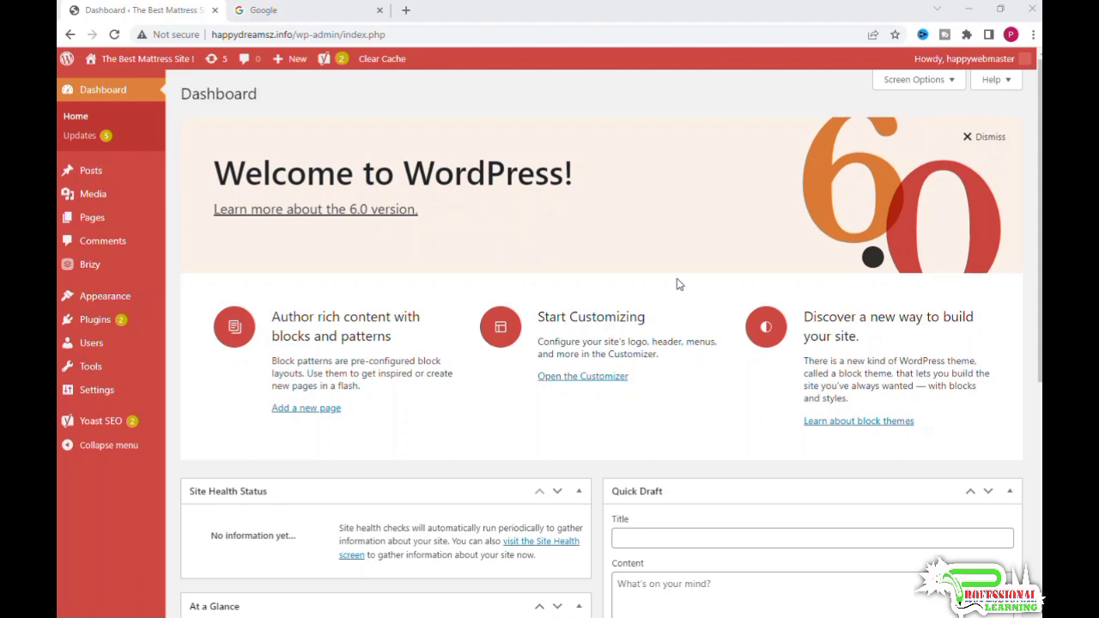
# - Review the Installed Plugins list of five plugins, with updates pending for Akismet and Brizy
pyautogui.moveTo(118, 323)
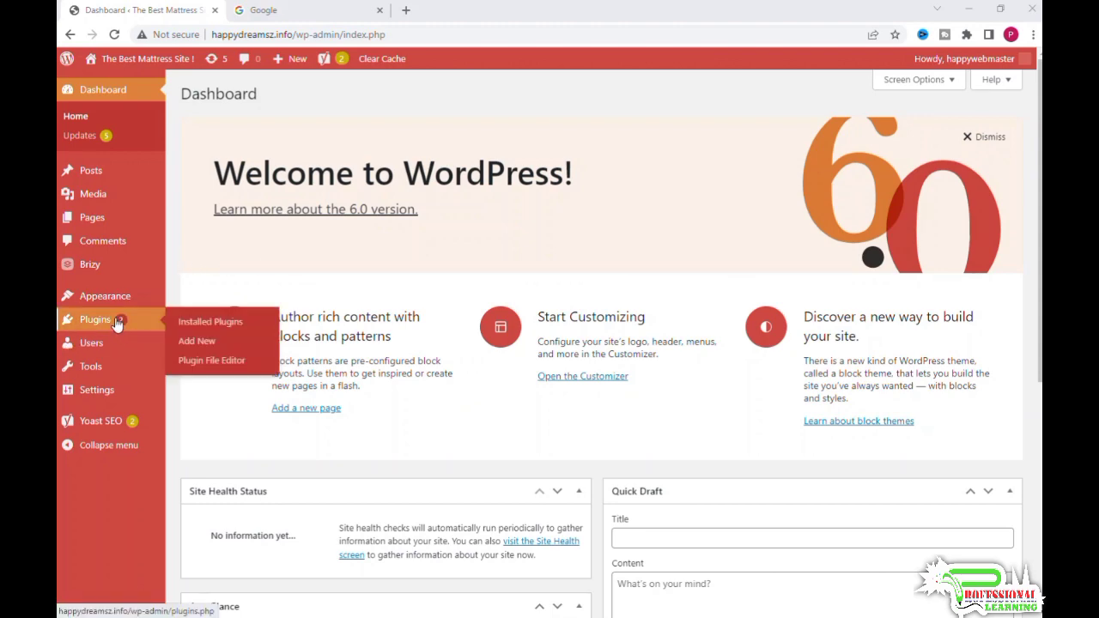
pyautogui.click(117, 323)
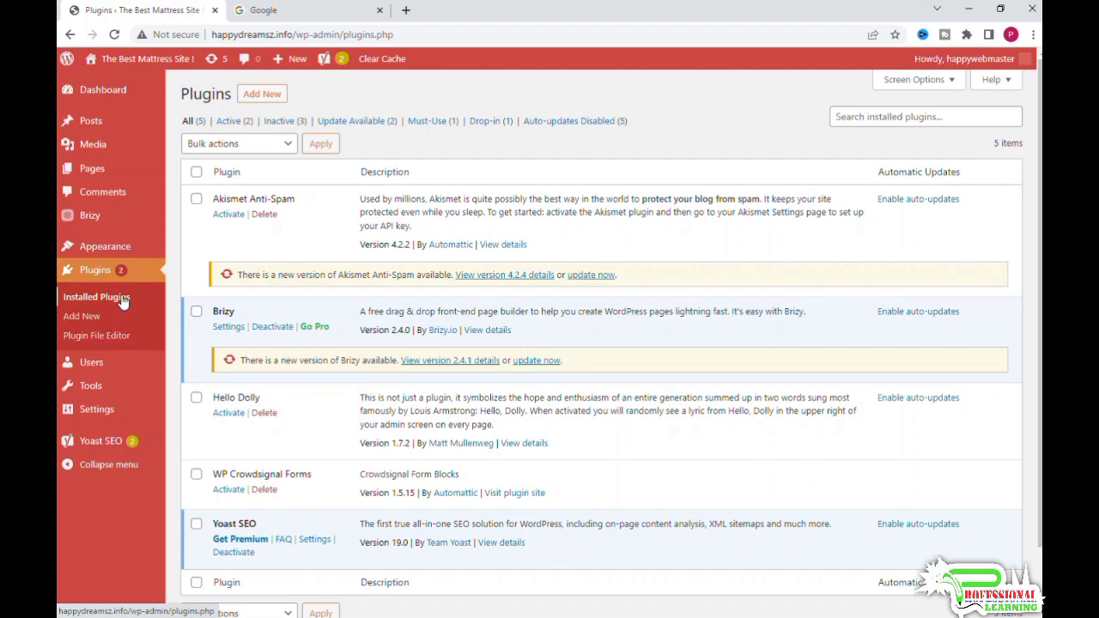
pyautogui.scroll(-2, 465, 304)
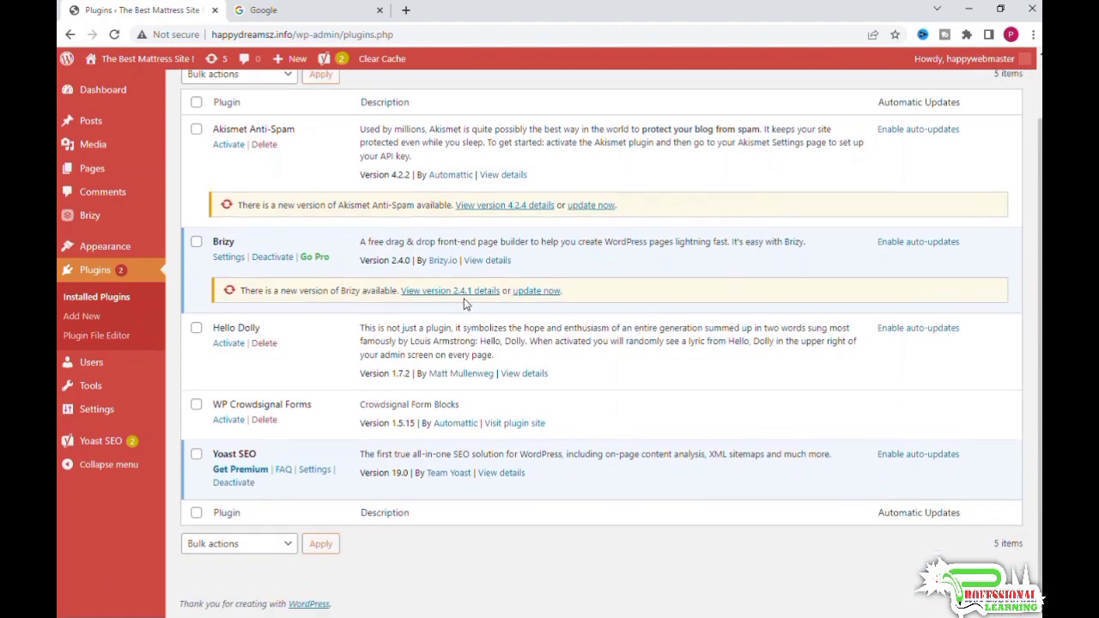
pyautogui.scroll(2, 465, 304)
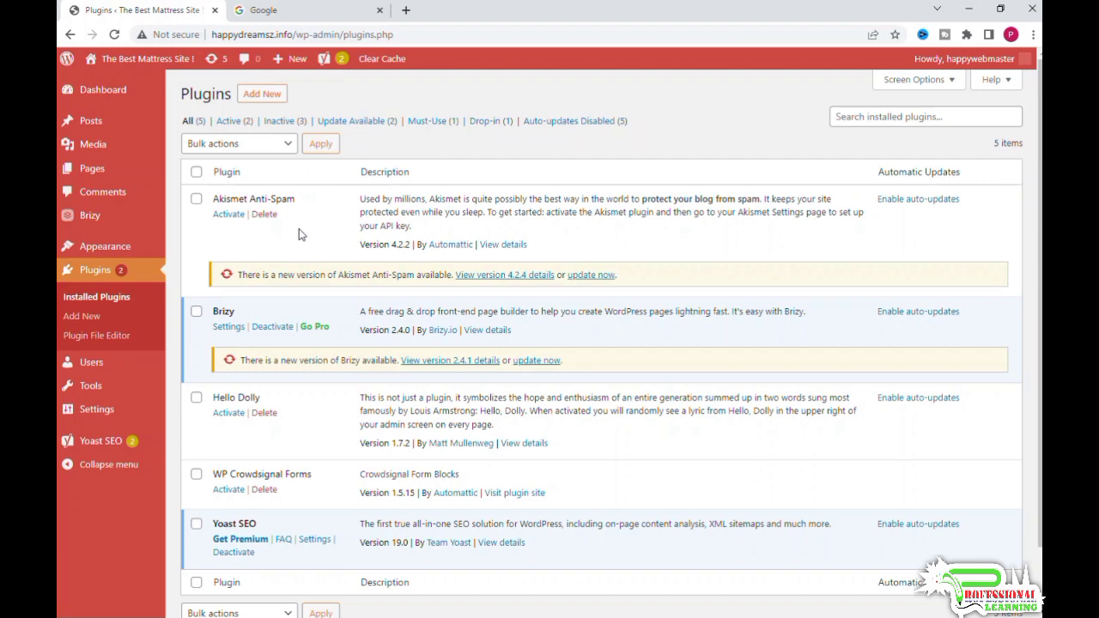
# - Reach the Add Plugins page listing featured plugins like Classic Editor, Akismet and Jetpack
pyautogui.click(93, 317)
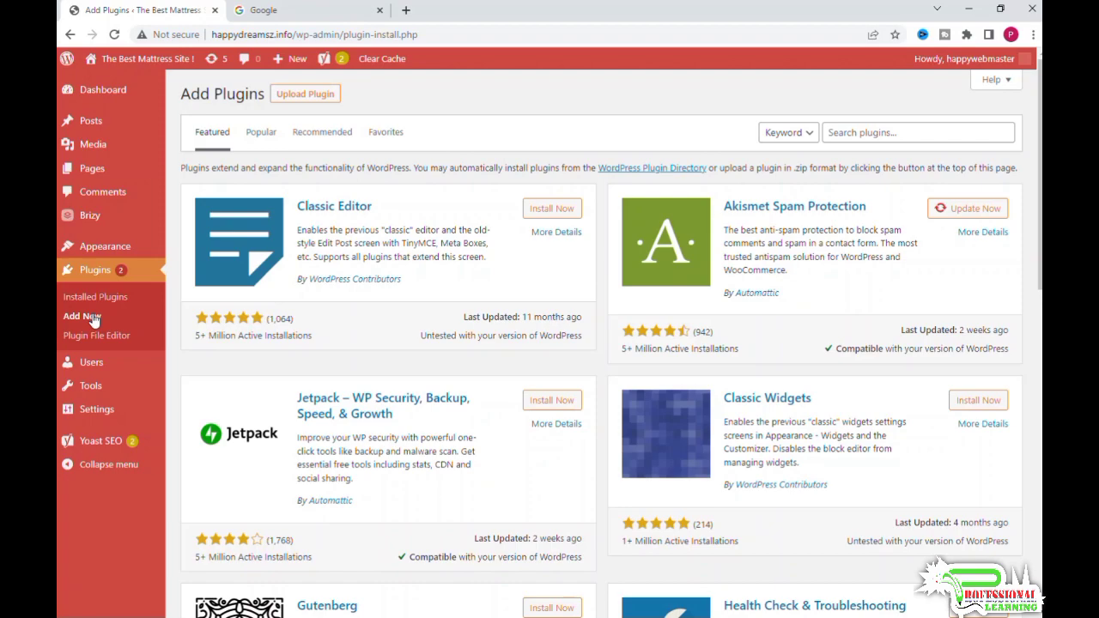
pyautogui.click(97, 341)
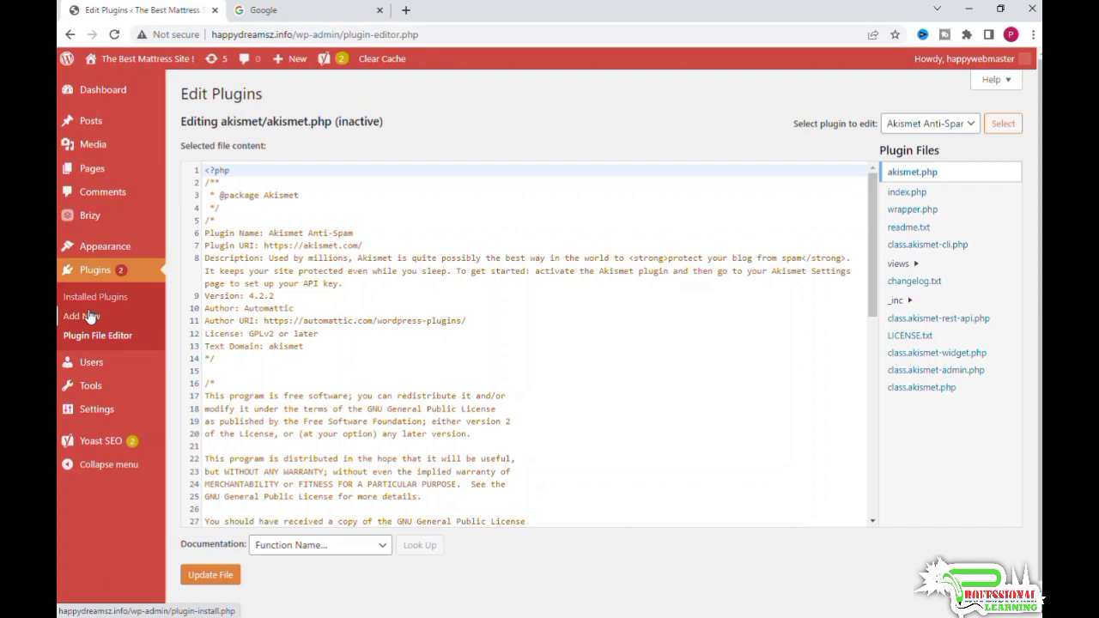
pyautogui.click(90, 316)
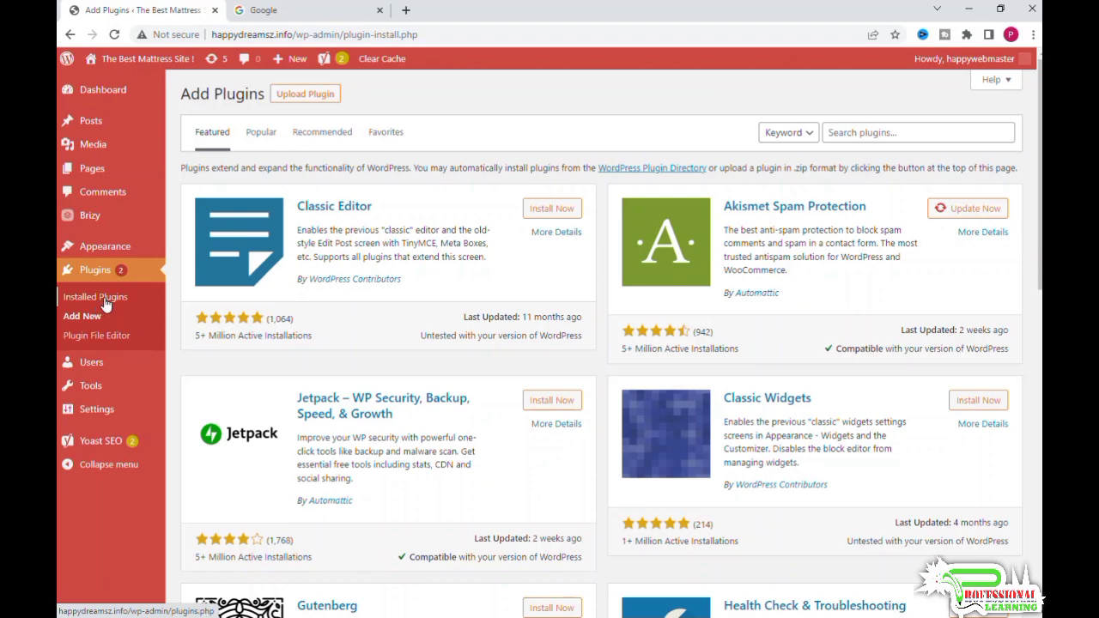
pyautogui.click(104, 298)
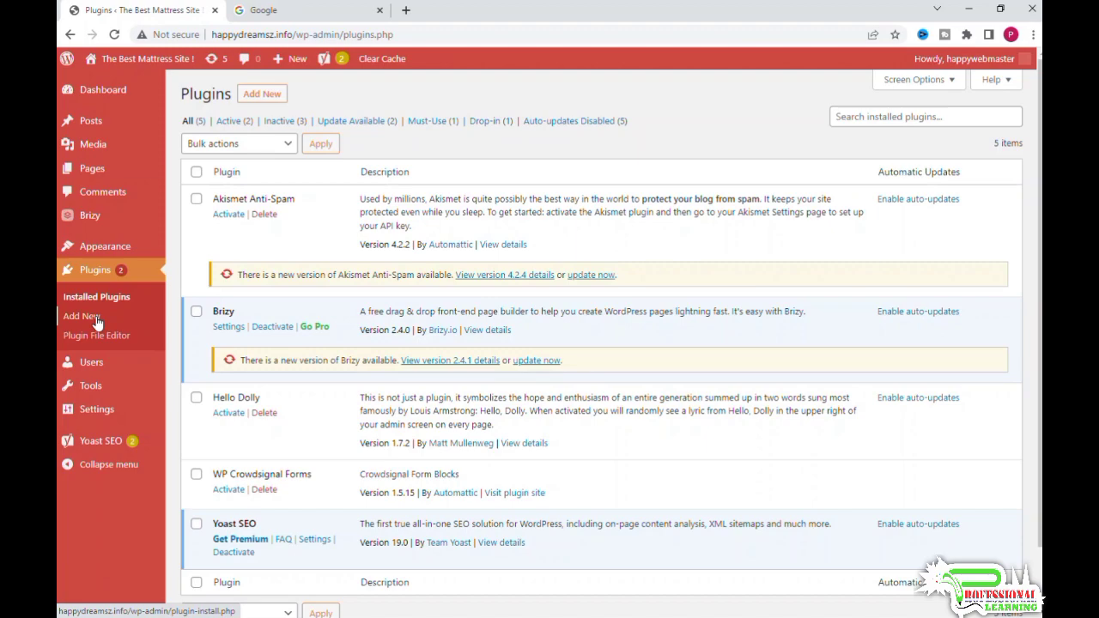
pyautogui.click(97, 321)
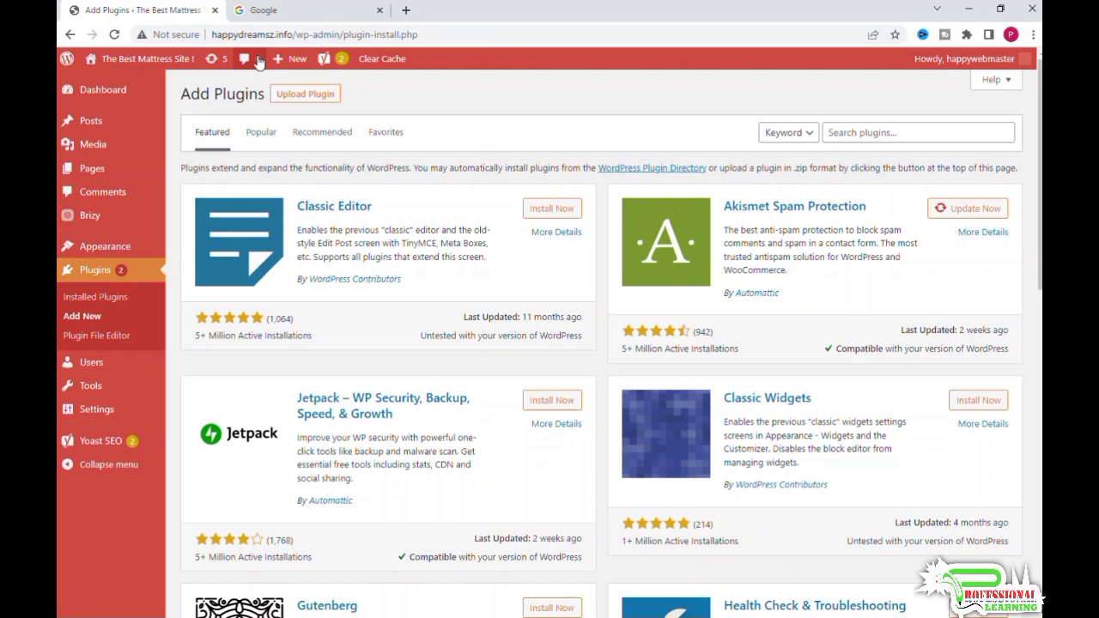
# - Search the plugin directory for 'buddypress' and install the BuddyPress plugin
pyautogui.moveTo(181, 97); pyautogui.dragTo(269, 95)
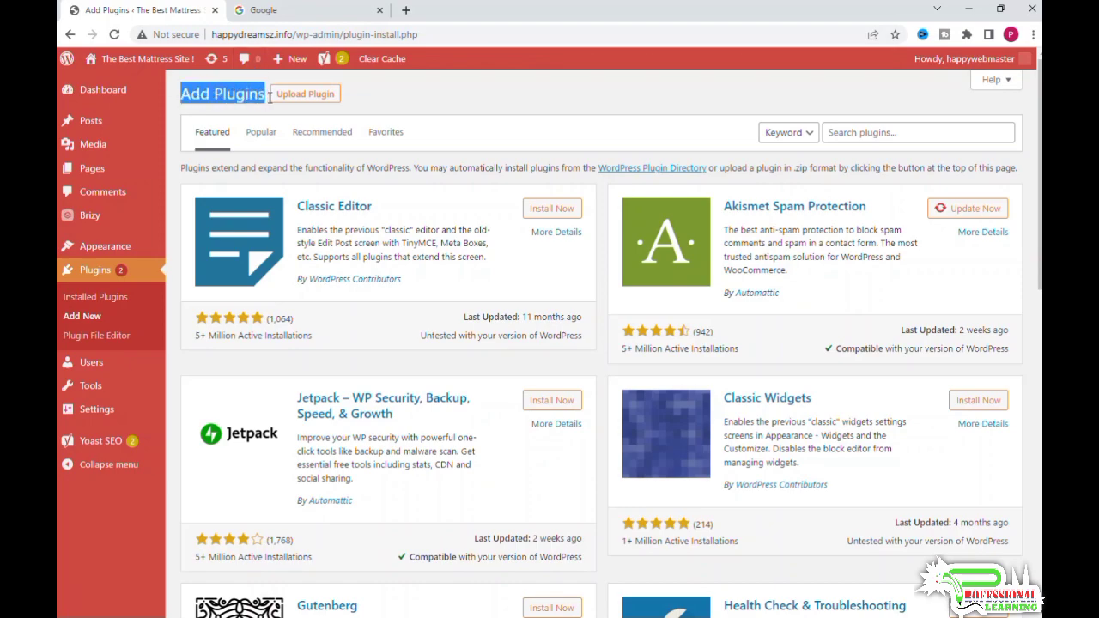
pyautogui.click(498, 94)
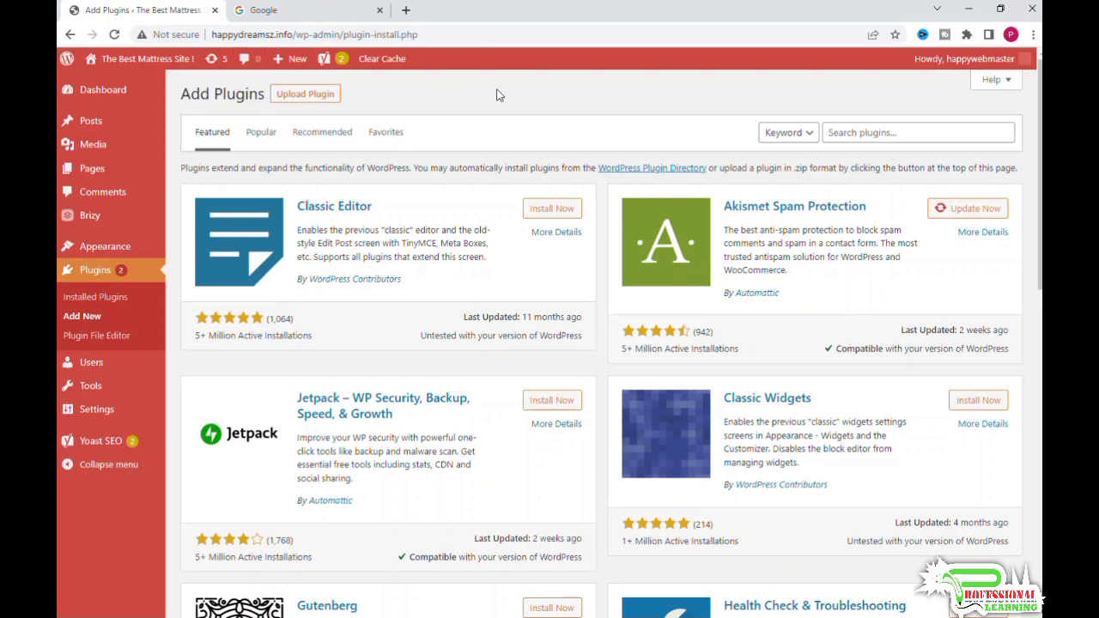
pyautogui.click(932, 135)
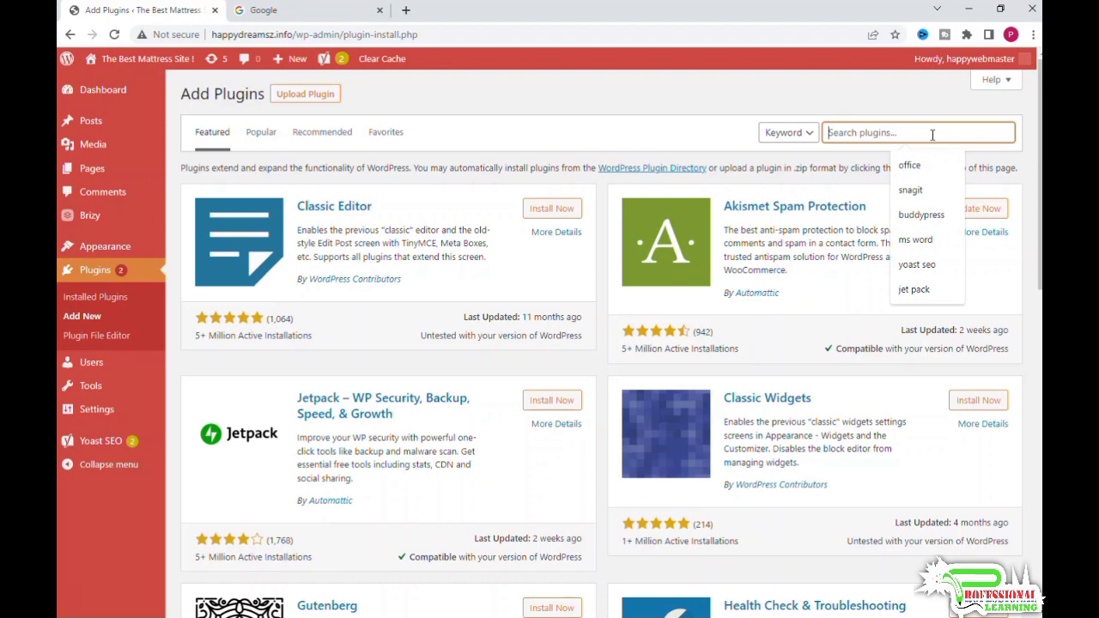
pyautogui.write('buddypress')
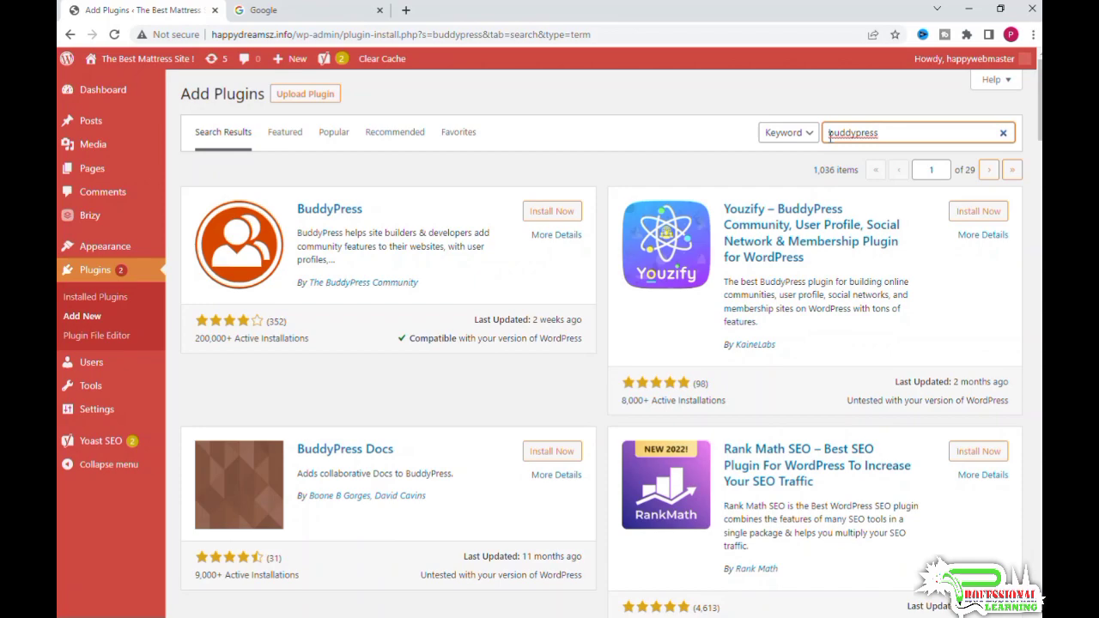
pyautogui.click(566, 221)
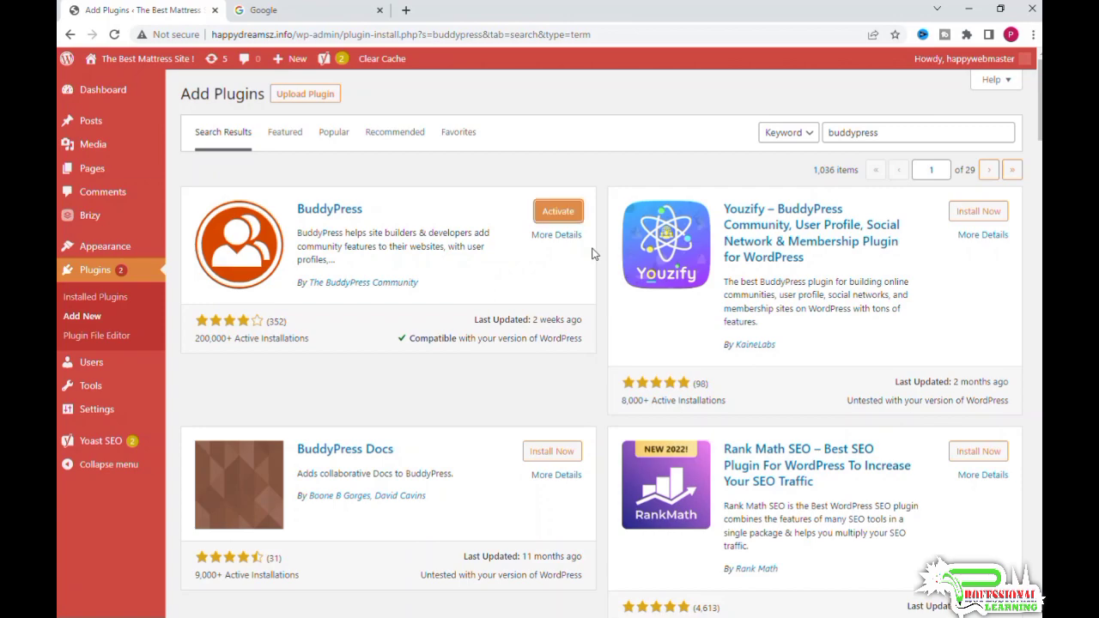
# - Activate BuddyPress and dismiss its 10.3.0 What's new welcome window
pyautogui.click(557, 214)
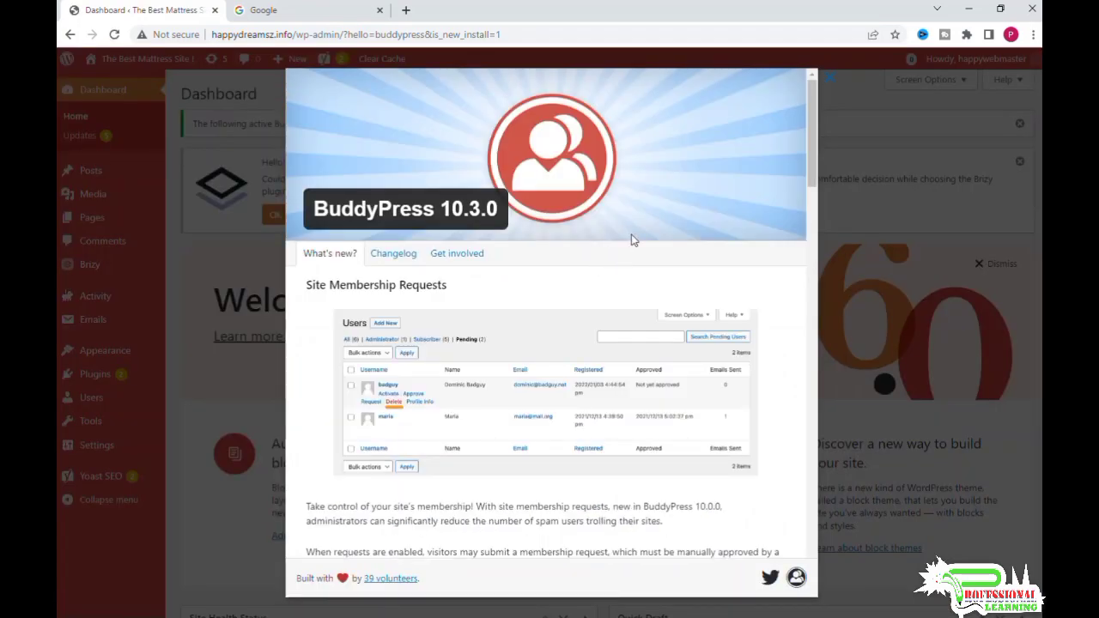
pyautogui.scroll(-15, 590, 351)
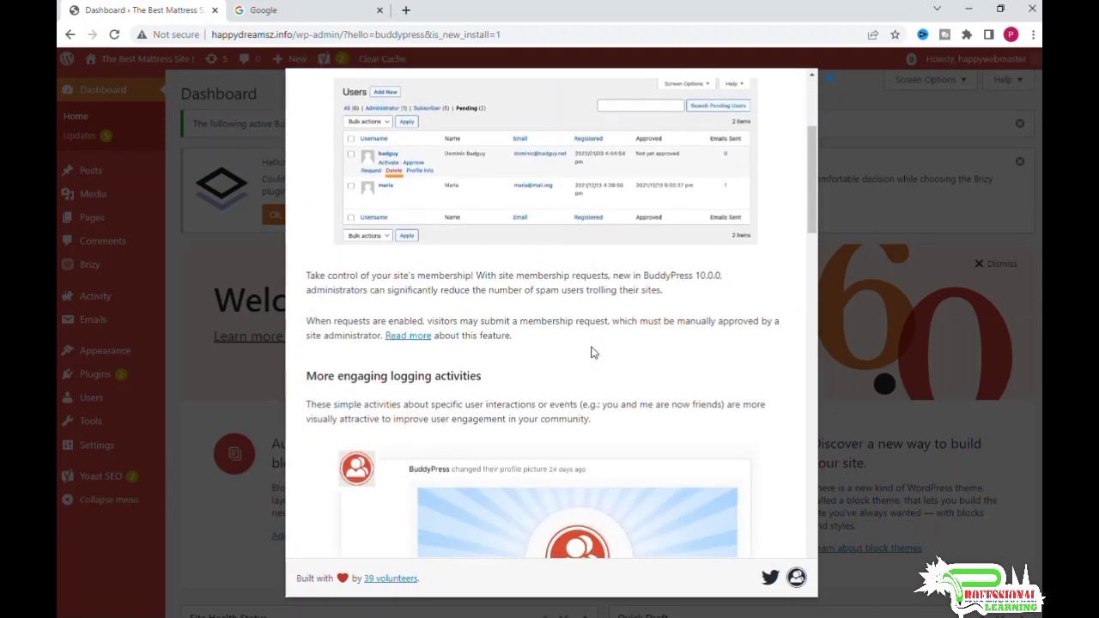
pyautogui.scroll(-10, 741, 432)
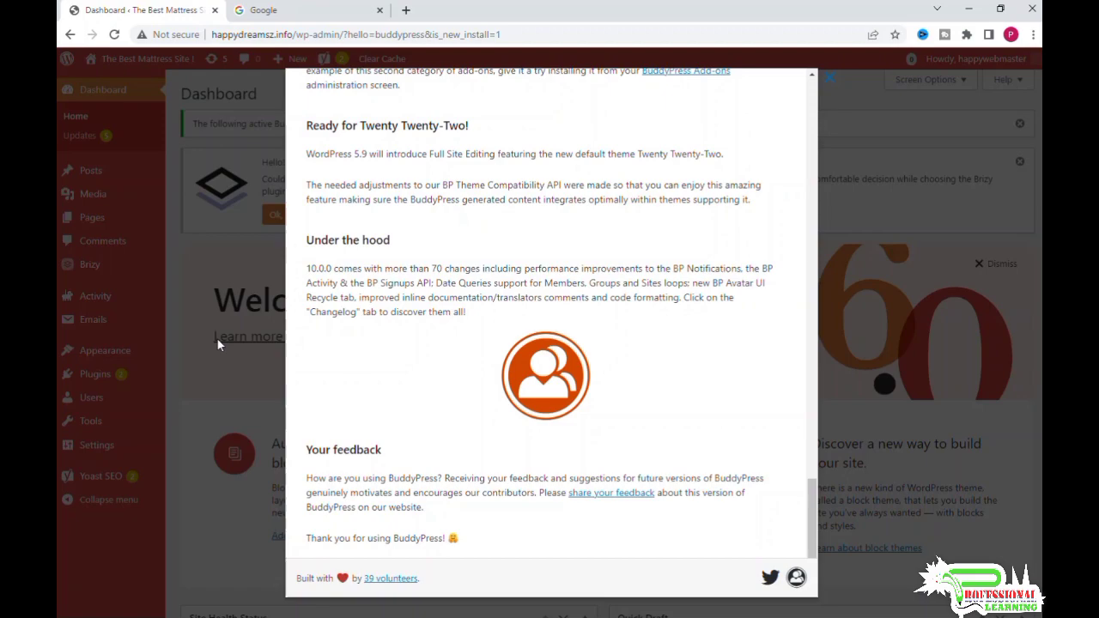
pyautogui.click(216, 338)
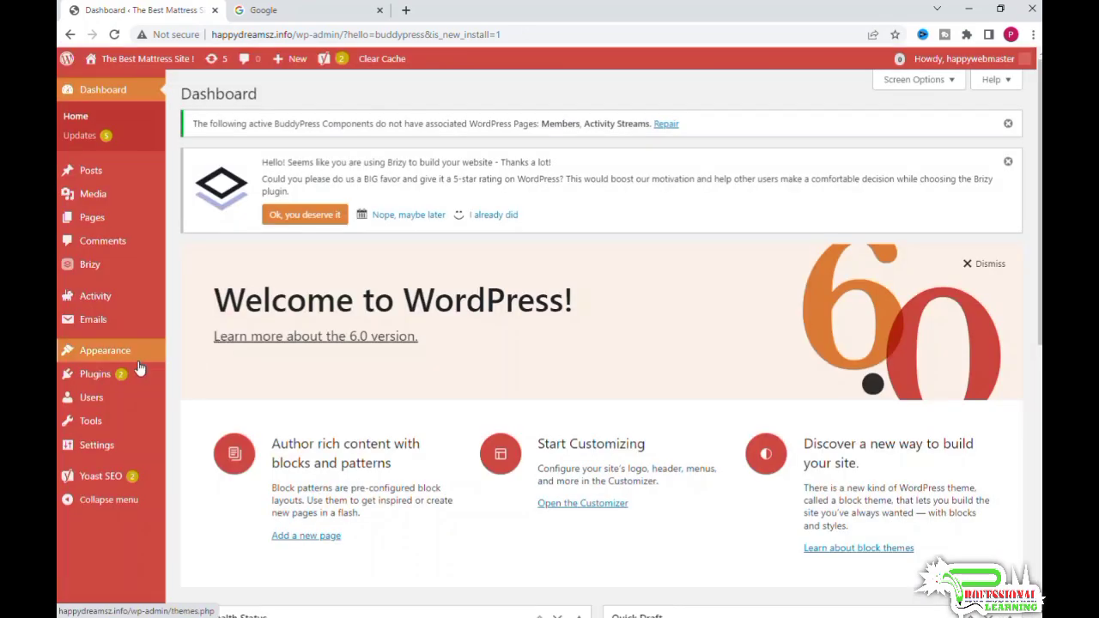
pyautogui.click(97, 374)
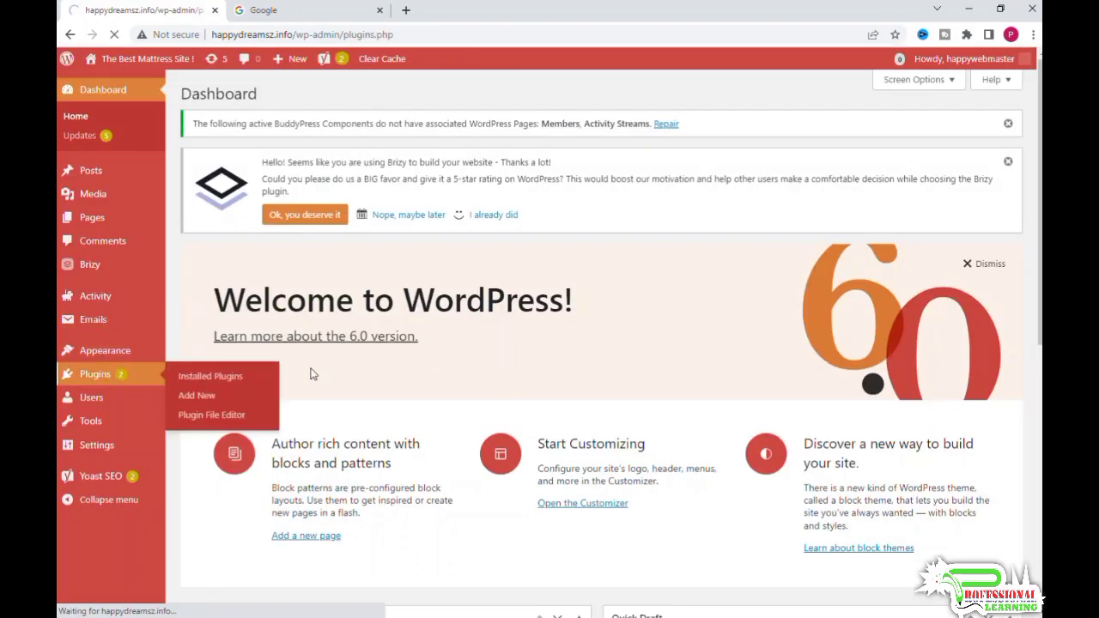
pyautogui.scroll(-3, 360, 408)
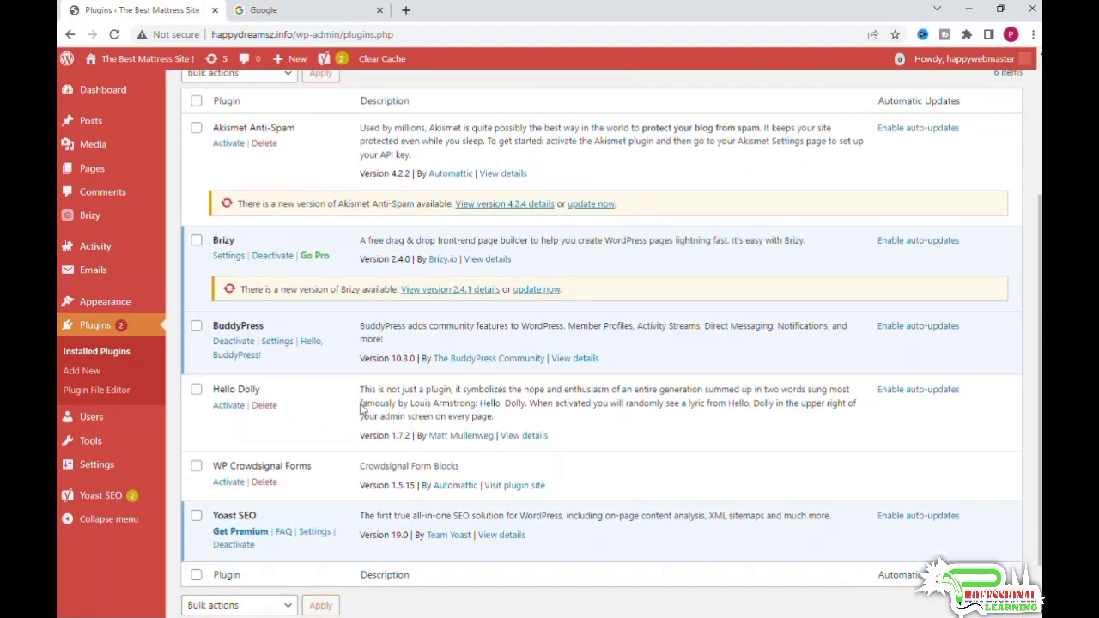
pyautogui.scroll(-2, 362, 410)
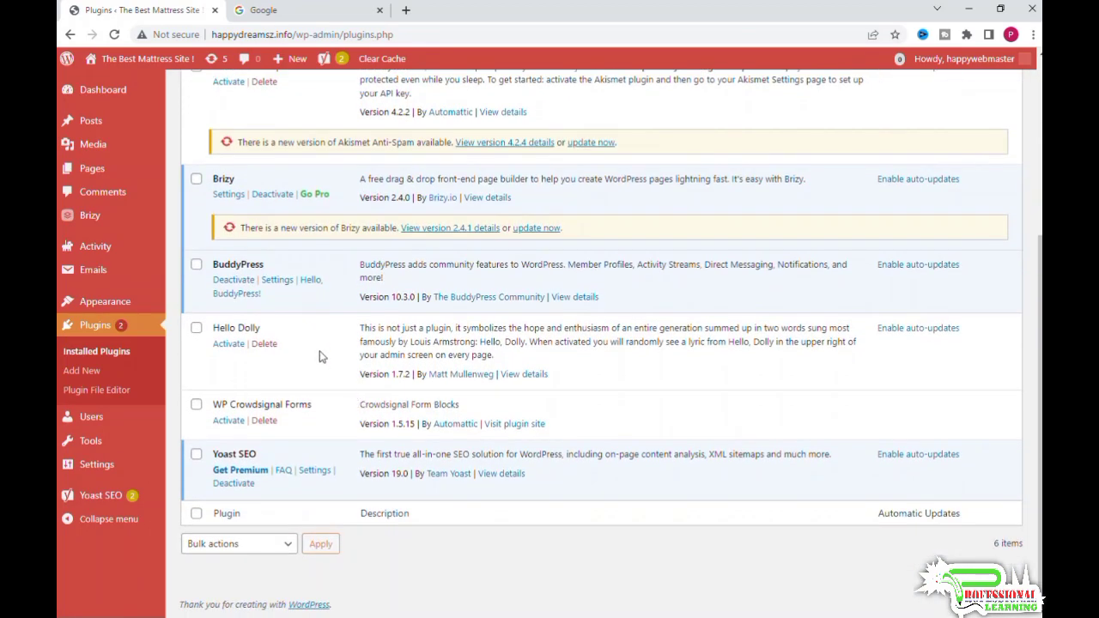
pyautogui.moveTo(265, 269); pyautogui.dragTo(212, 267)
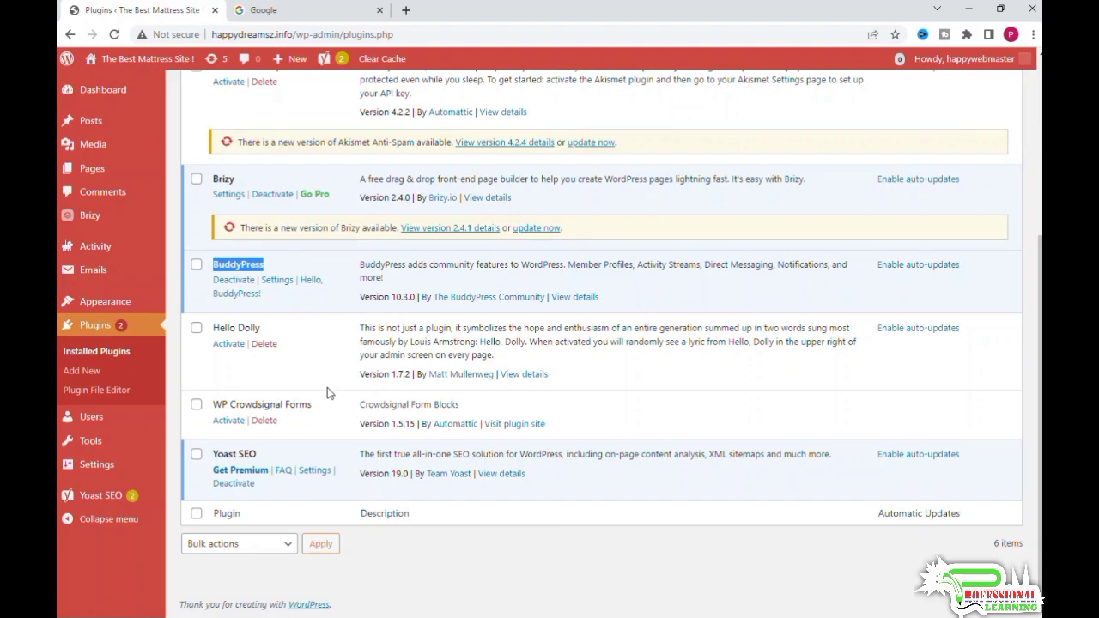
pyautogui.scroll(3, 329, 388)
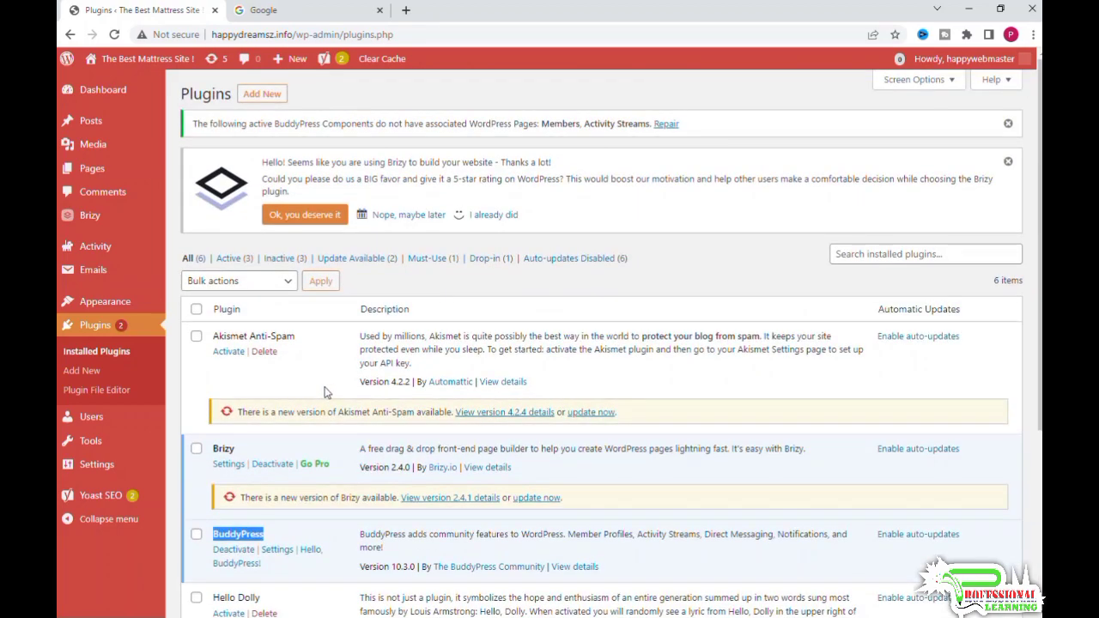
pyautogui.scroll(-2, 323, 458)
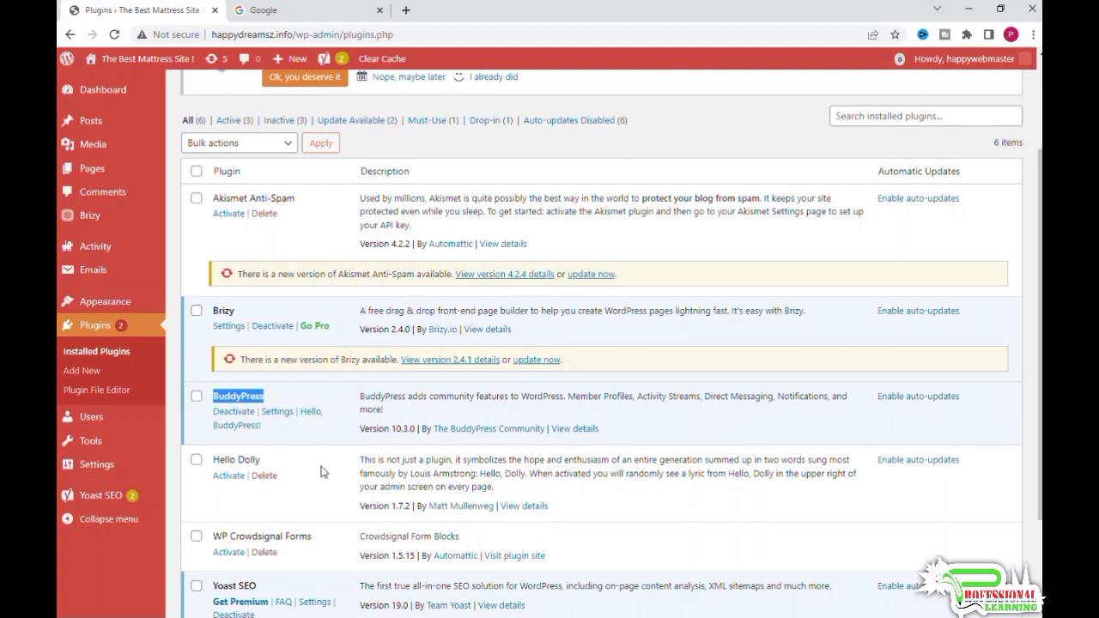
# - Search Google for 'jetpack for wordpress' and download jetpack.10.9.1.zip from WordPress.org
pyautogui.click(280, 15)
pyautogui.write('j')
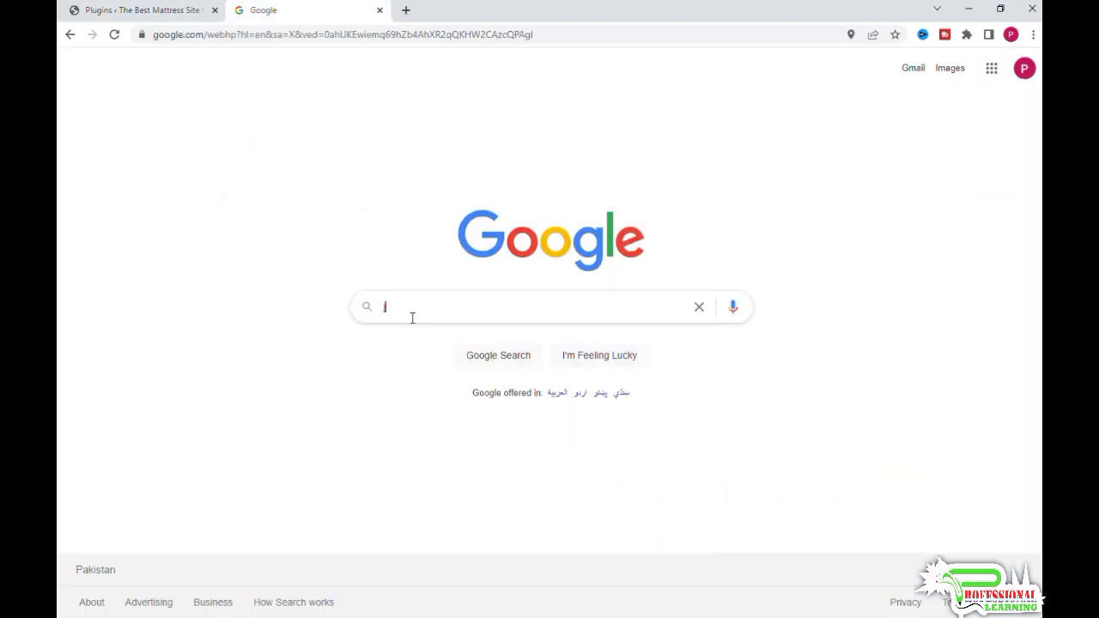
pyautogui.write('etpack for wordpress')
pyautogui.press('Return')
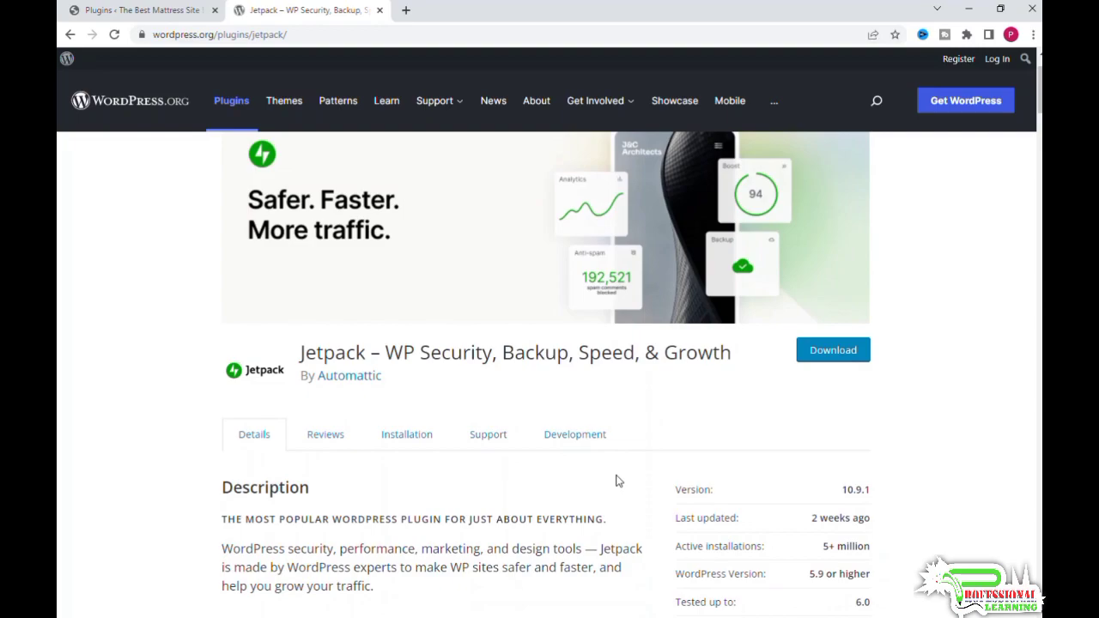
pyautogui.scroll(2, 624, 478)
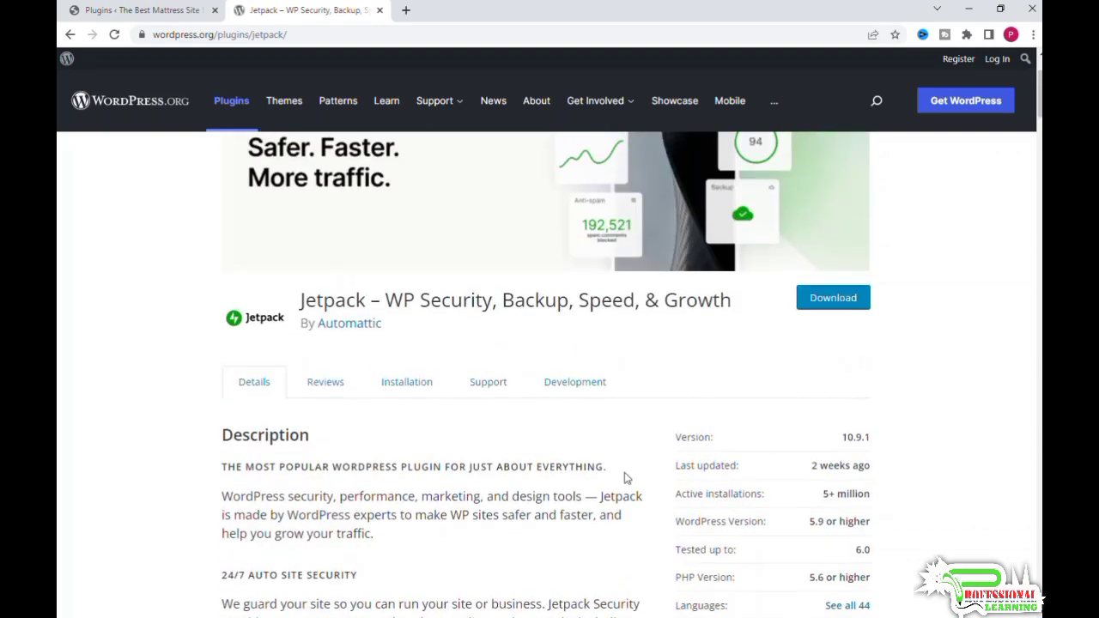
pyautogui.scroll(-7, 624, 479)
pyautogui.scroll(10, 624, 478)
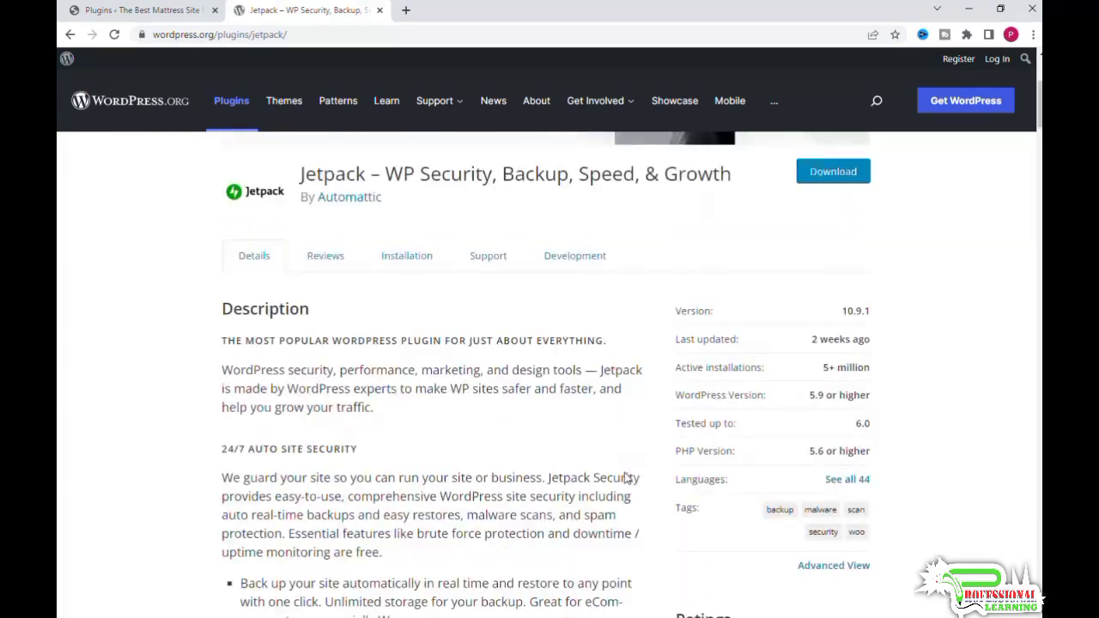
pyautogui.click(832, 439)
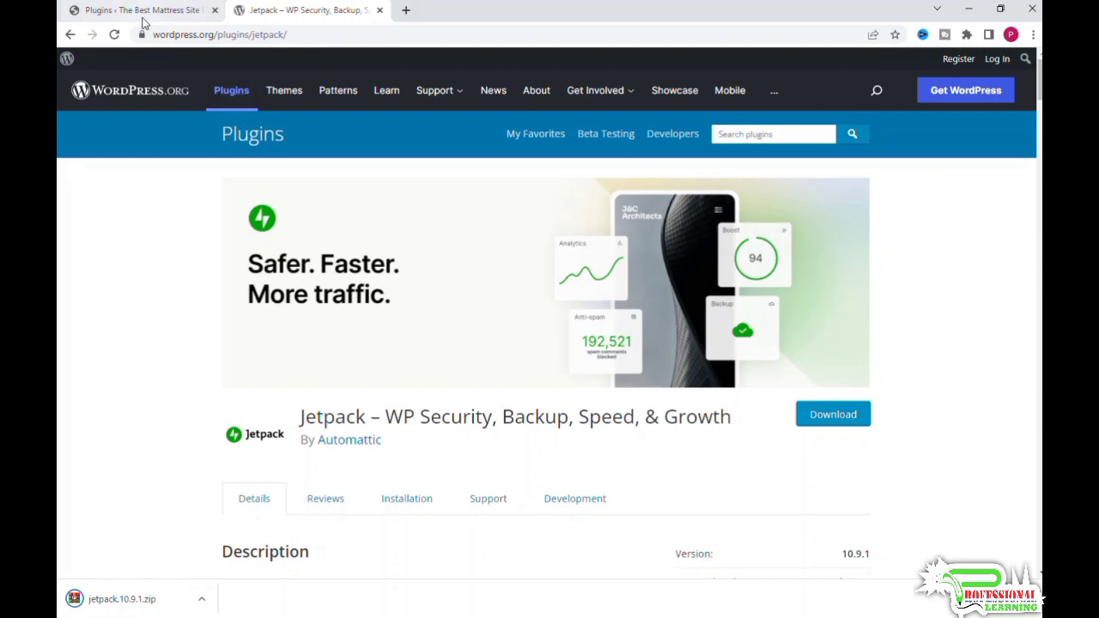
# - Back in WordPress, bring up the Upload Plugin form on the Add Plugins page
pyautogui.click(144, 11)
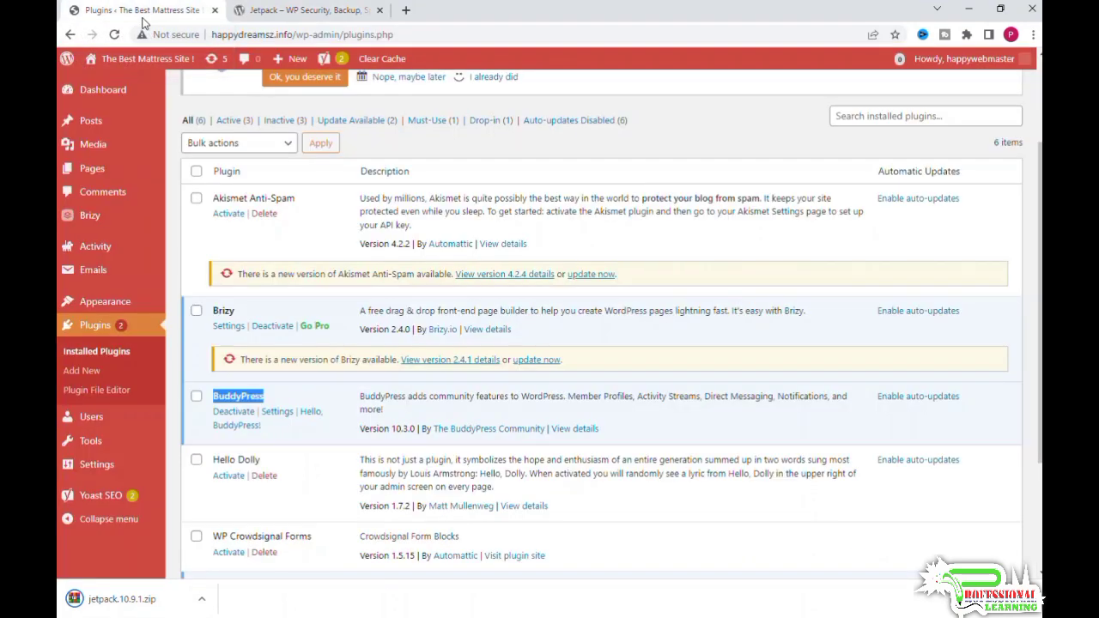
pyautogui.click(103, 327)
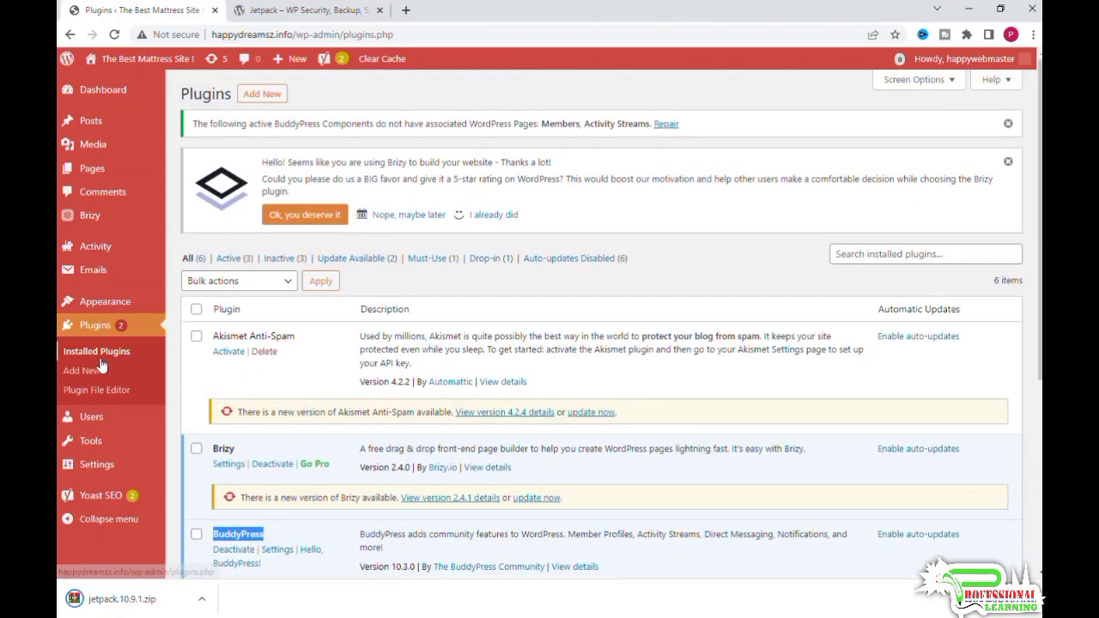
pyautogui.click(253, 100)
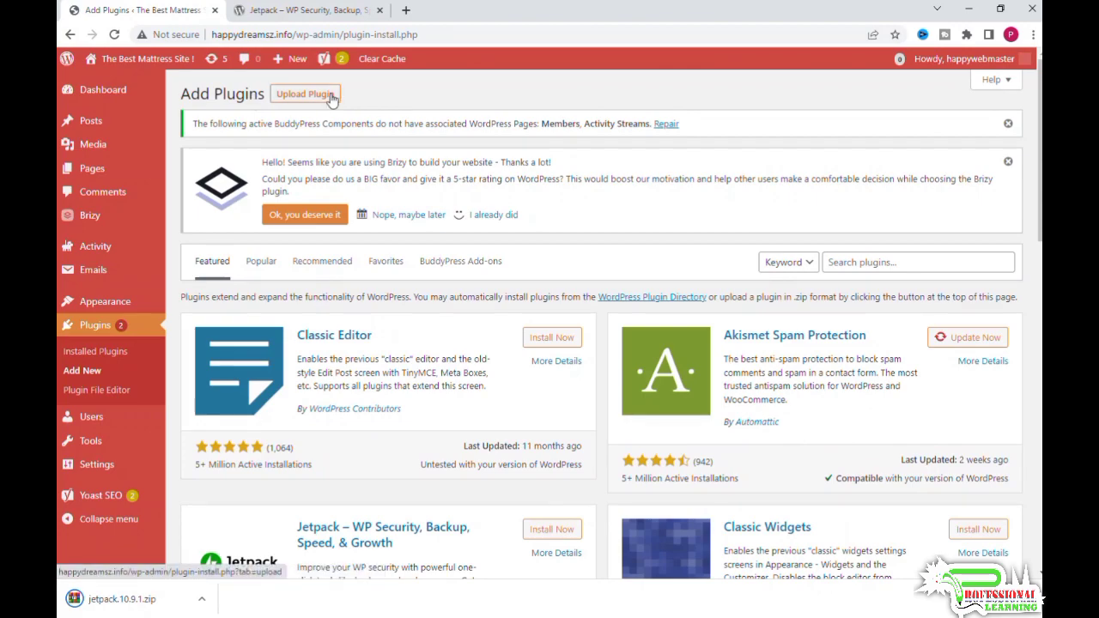
pyautogui.click(332, 99)
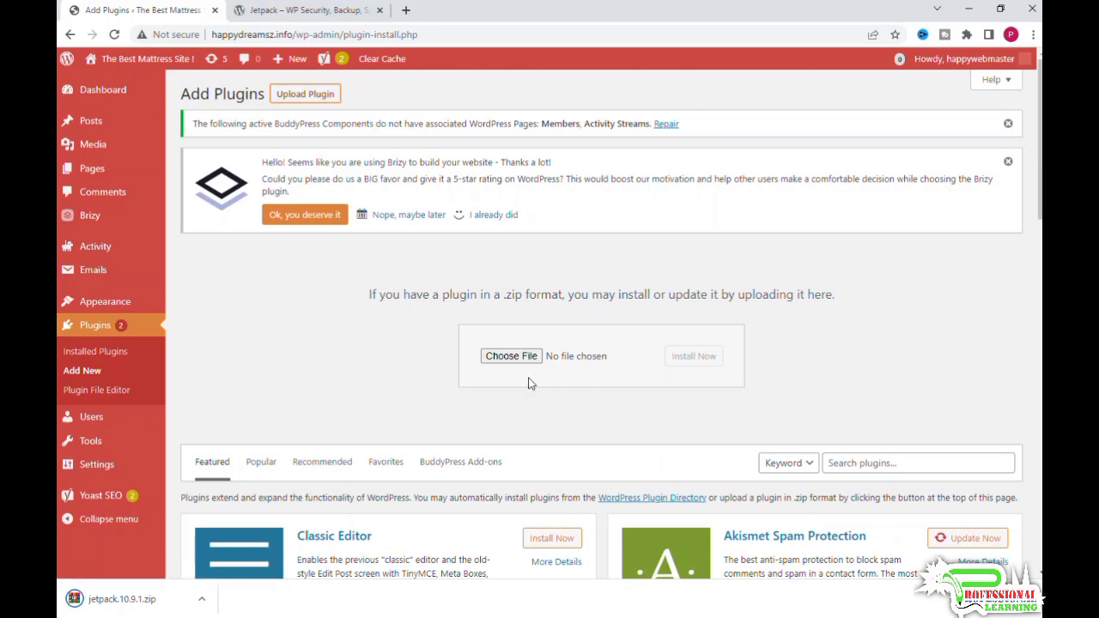
# - Choose jetpack.10.9.1.zip from the Downloads folder as the plugin file
pyautogui.click(518, 365)
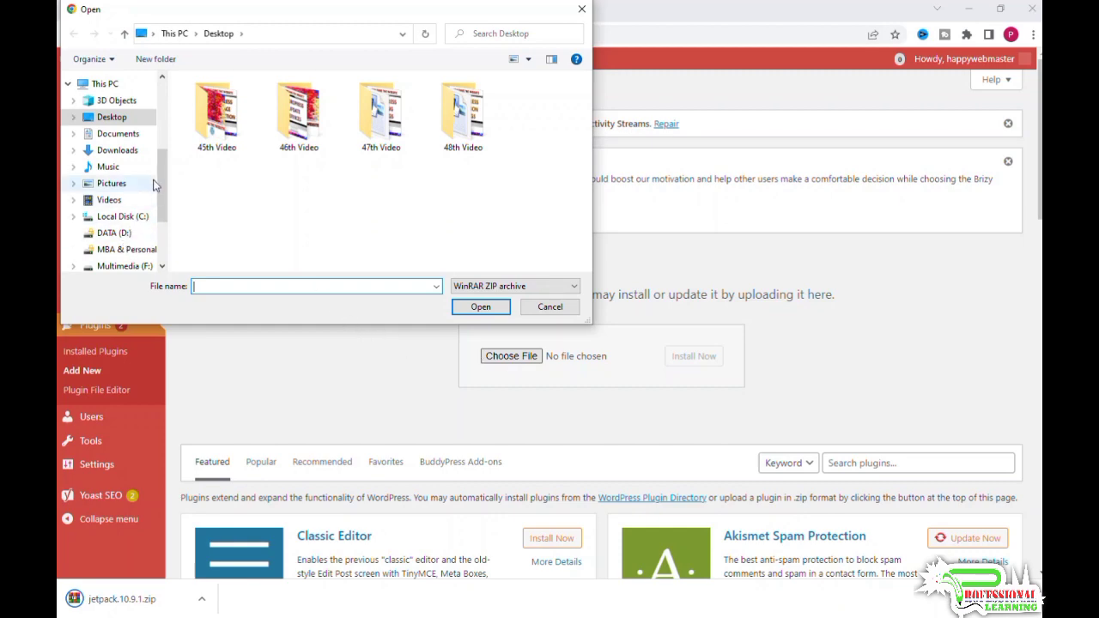
pyautogui.click(134, 153)
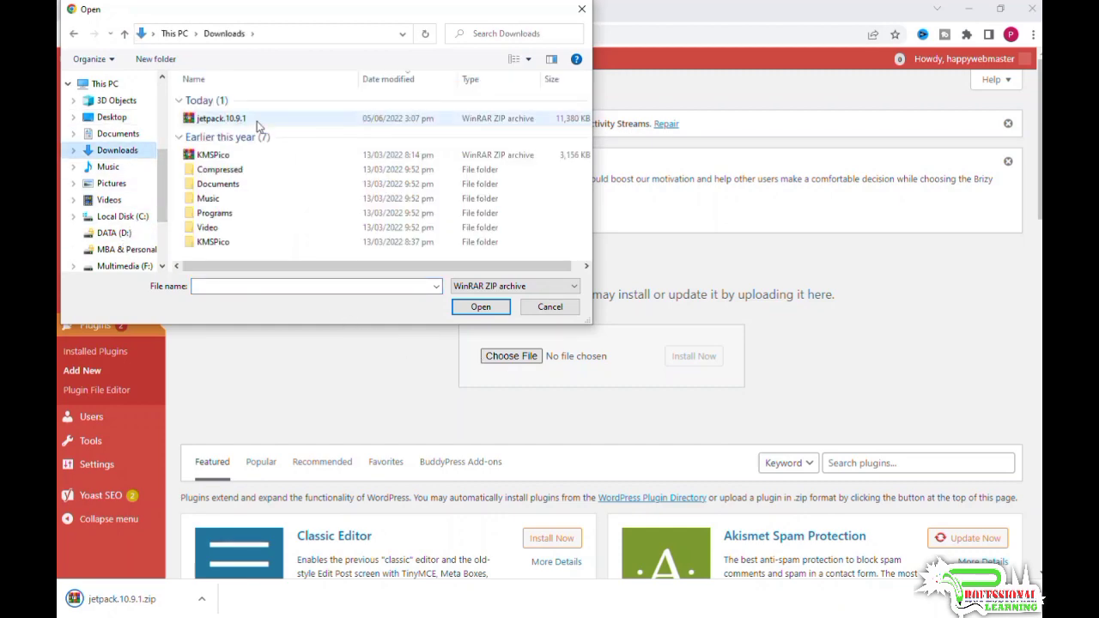
pyautogui.click(256, 124)
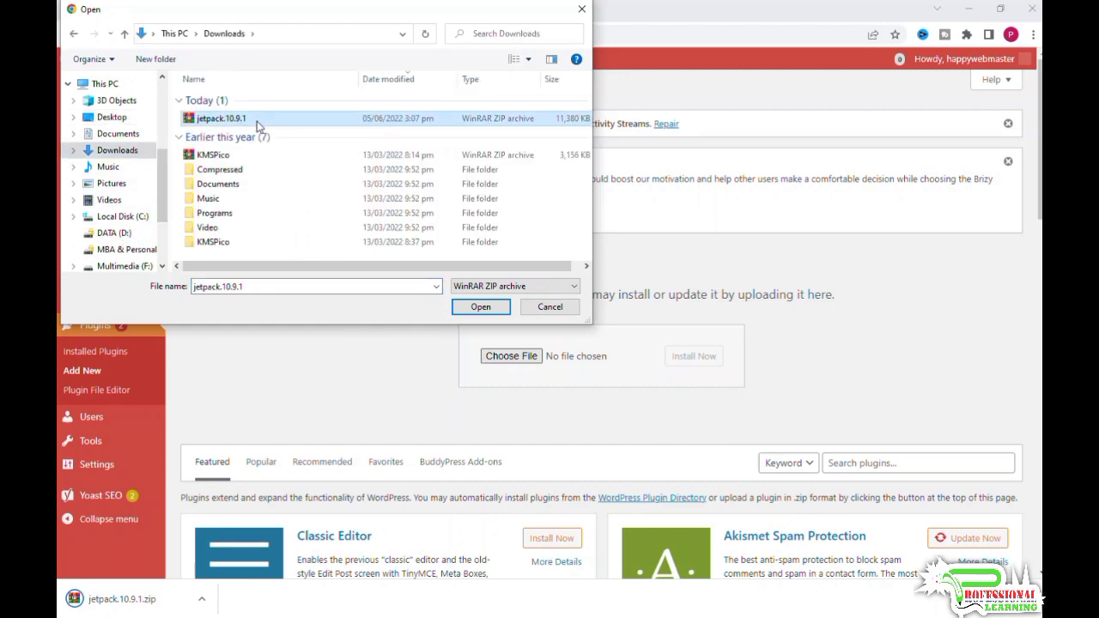
pyautogui.click(468, 311)
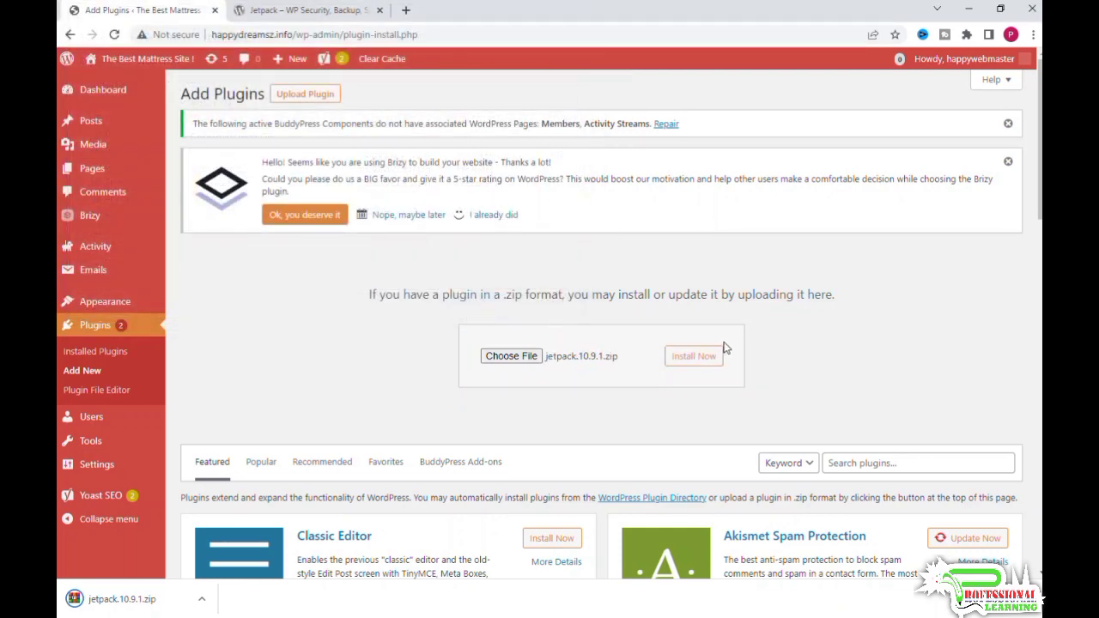
# - Install Jetpack from the chosen jetpack.10.9.1.zip file
pyautogui.click(701, 357)
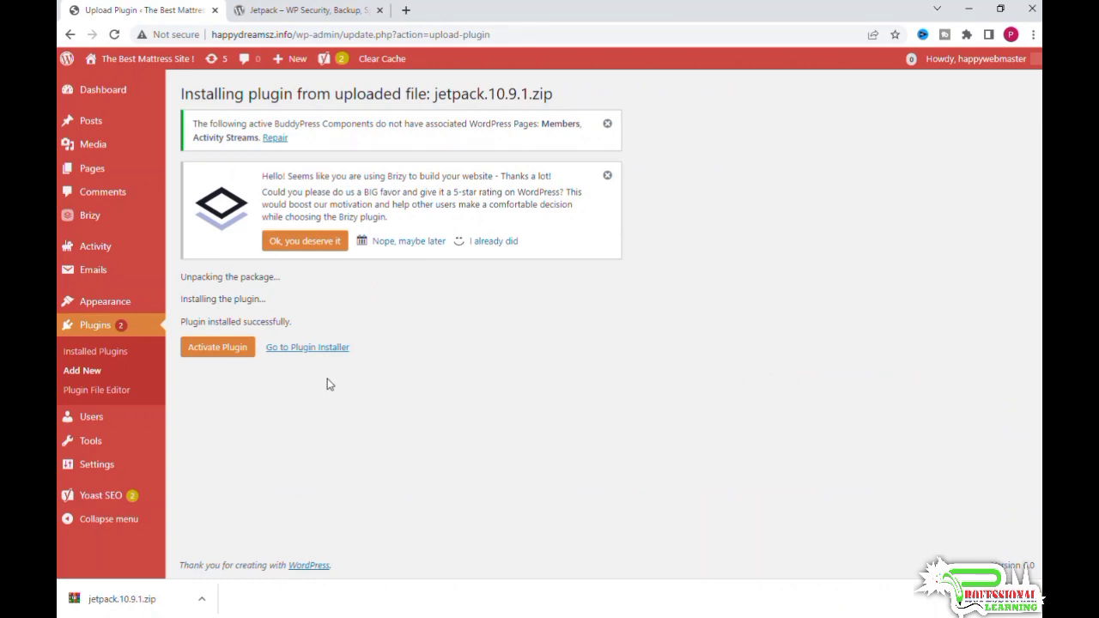
# - Activate Jetpack and check the Installed Plugins list, now showing seven plugins
pyautogui.click(233, 346)
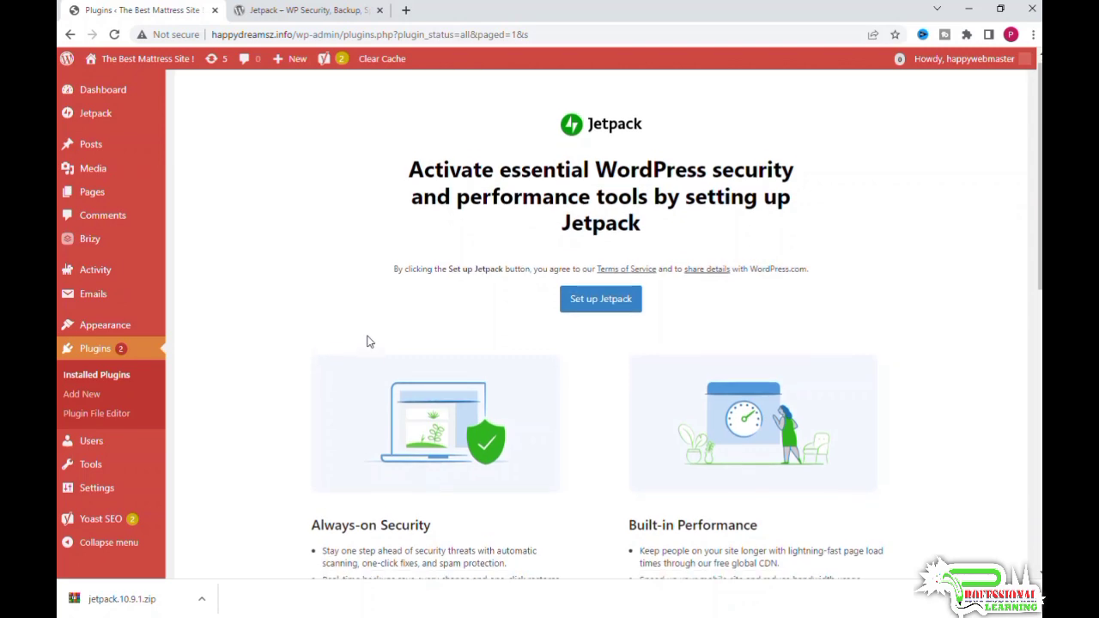
pyautogui.scroll(-2, 369, 341)
pyautogui.scroll(2, 369, 342)
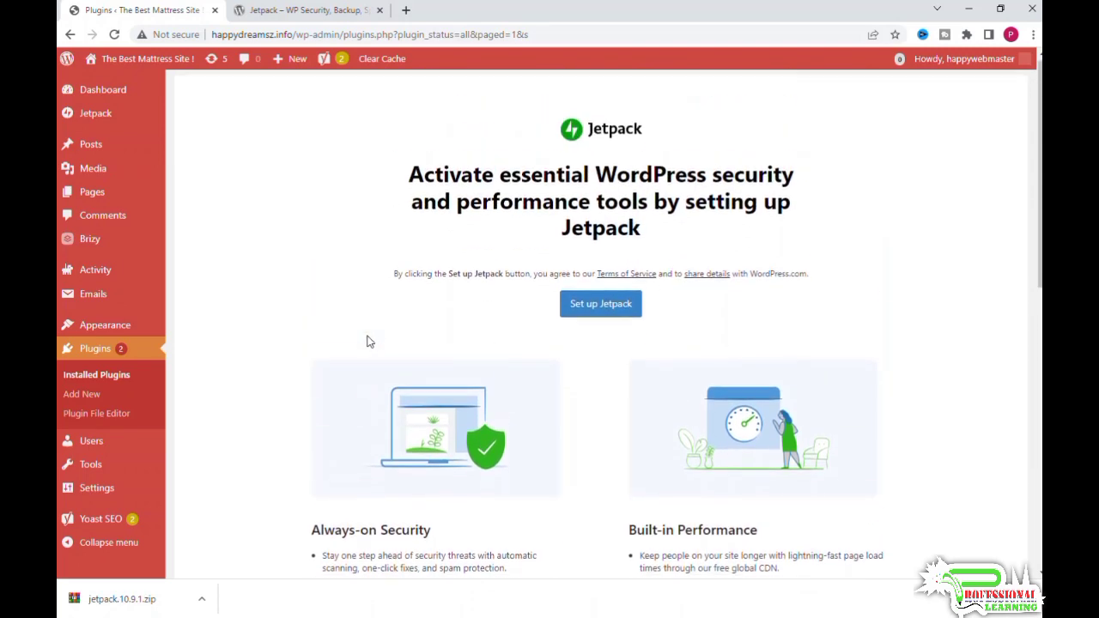
pyautogui.click(101, 354)
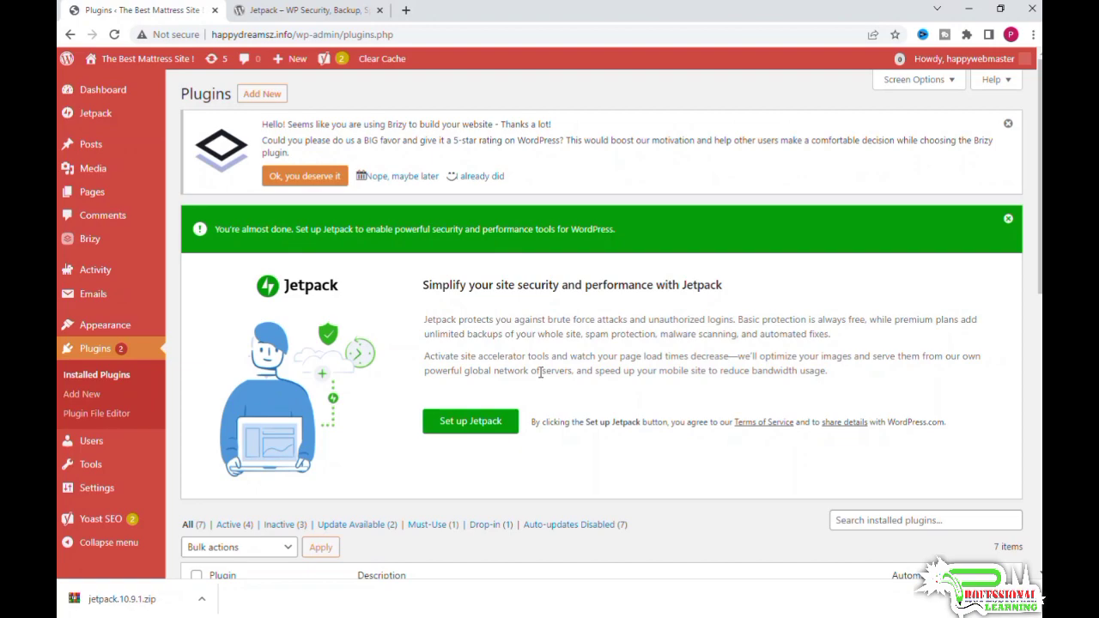
pyautogui.scroll(-6, 533, 361)
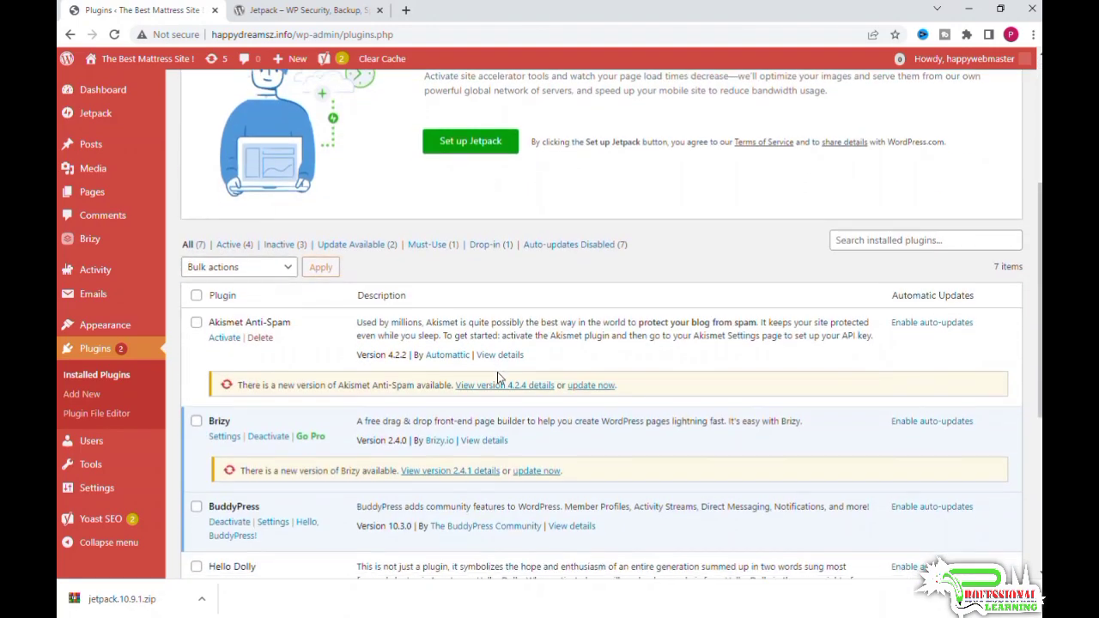